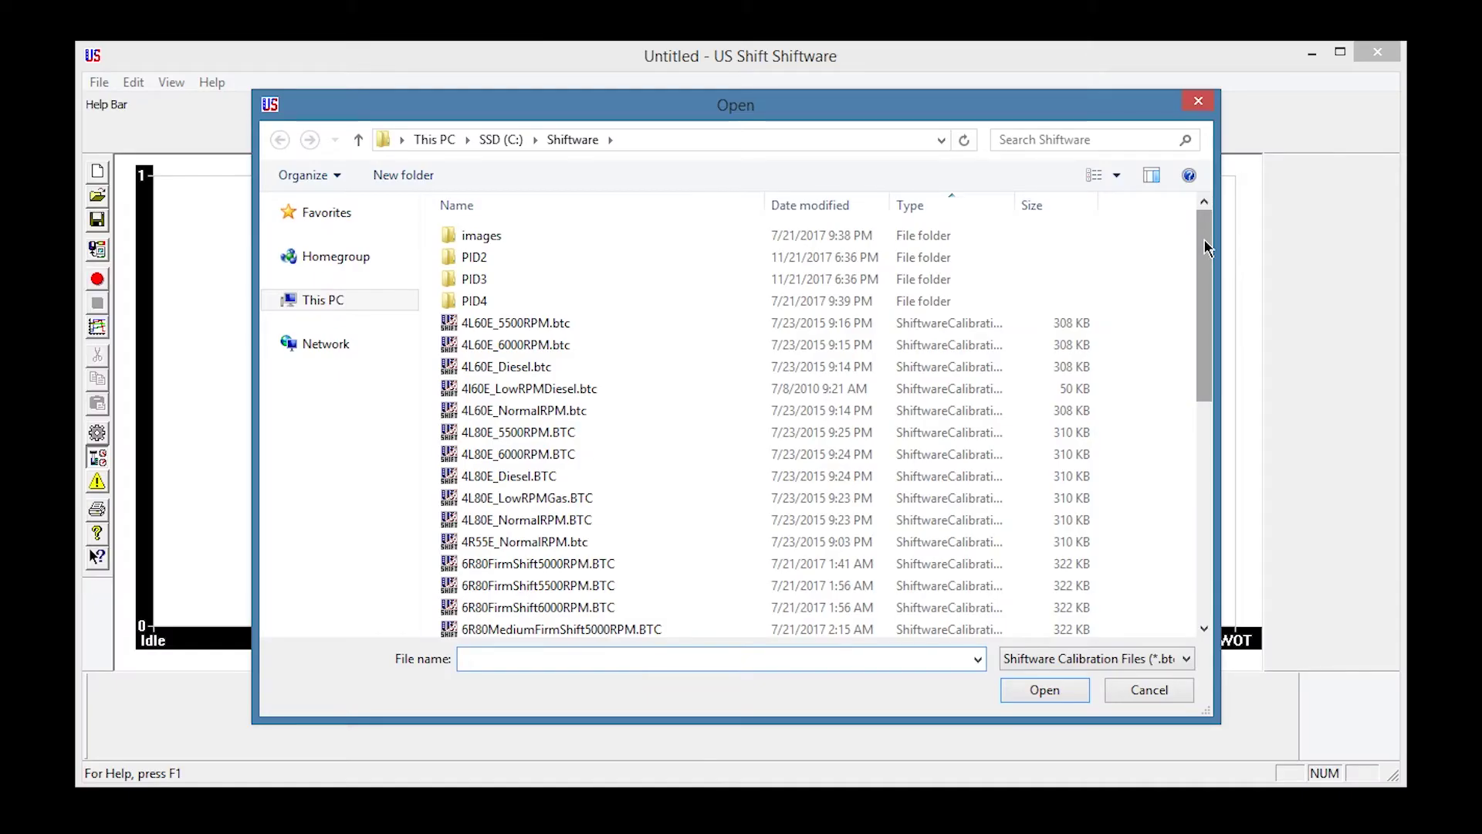
pyautogui.scroll(-8, 1204, 246)
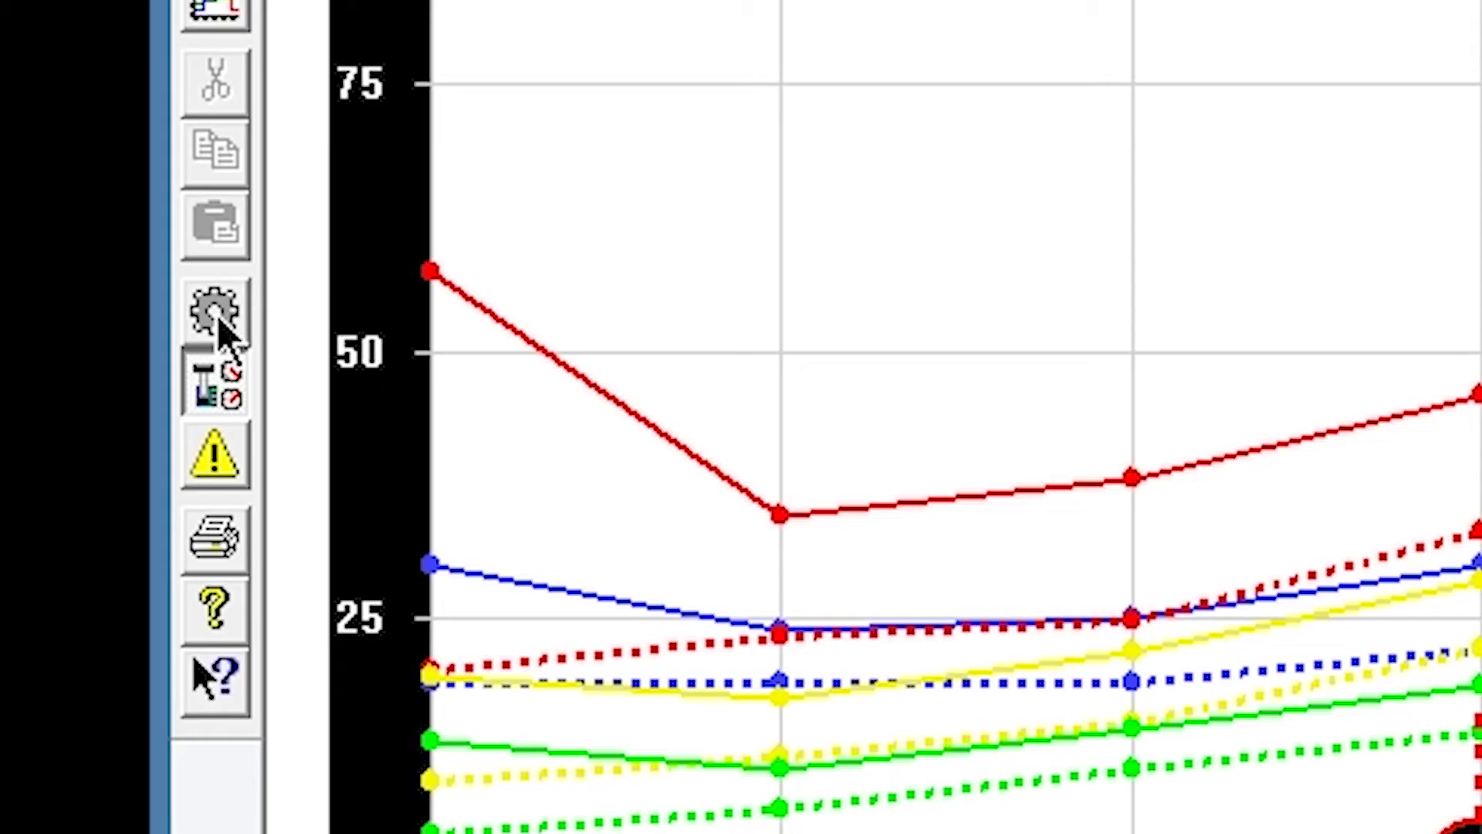
# Step: Review System Settings for the Ford 4R70W, keeping the Normal Stock Spring (Green, 50PSI)
pyautogui.click(98, 433)
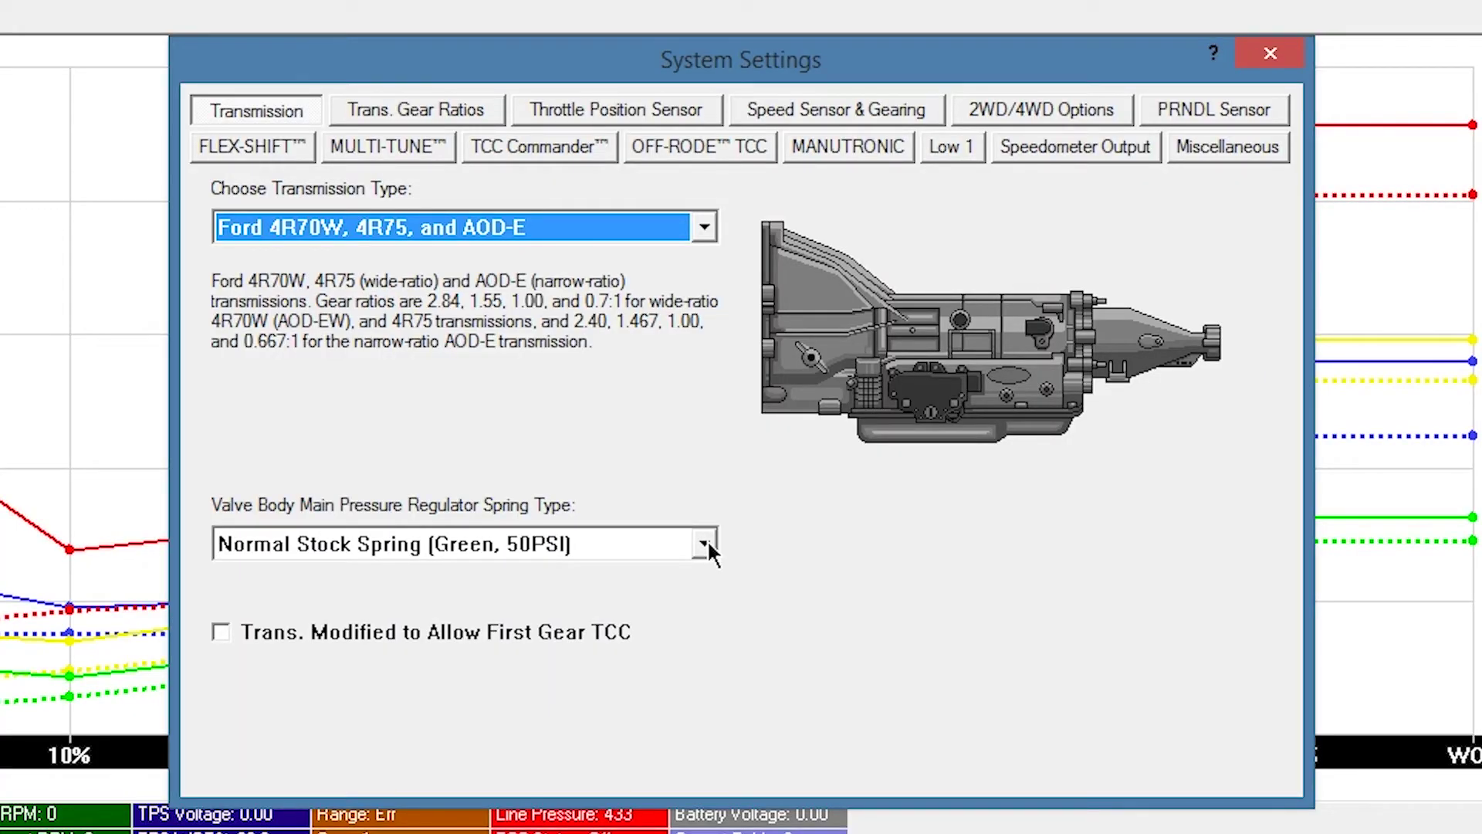
pyautogui.click(705, 544)
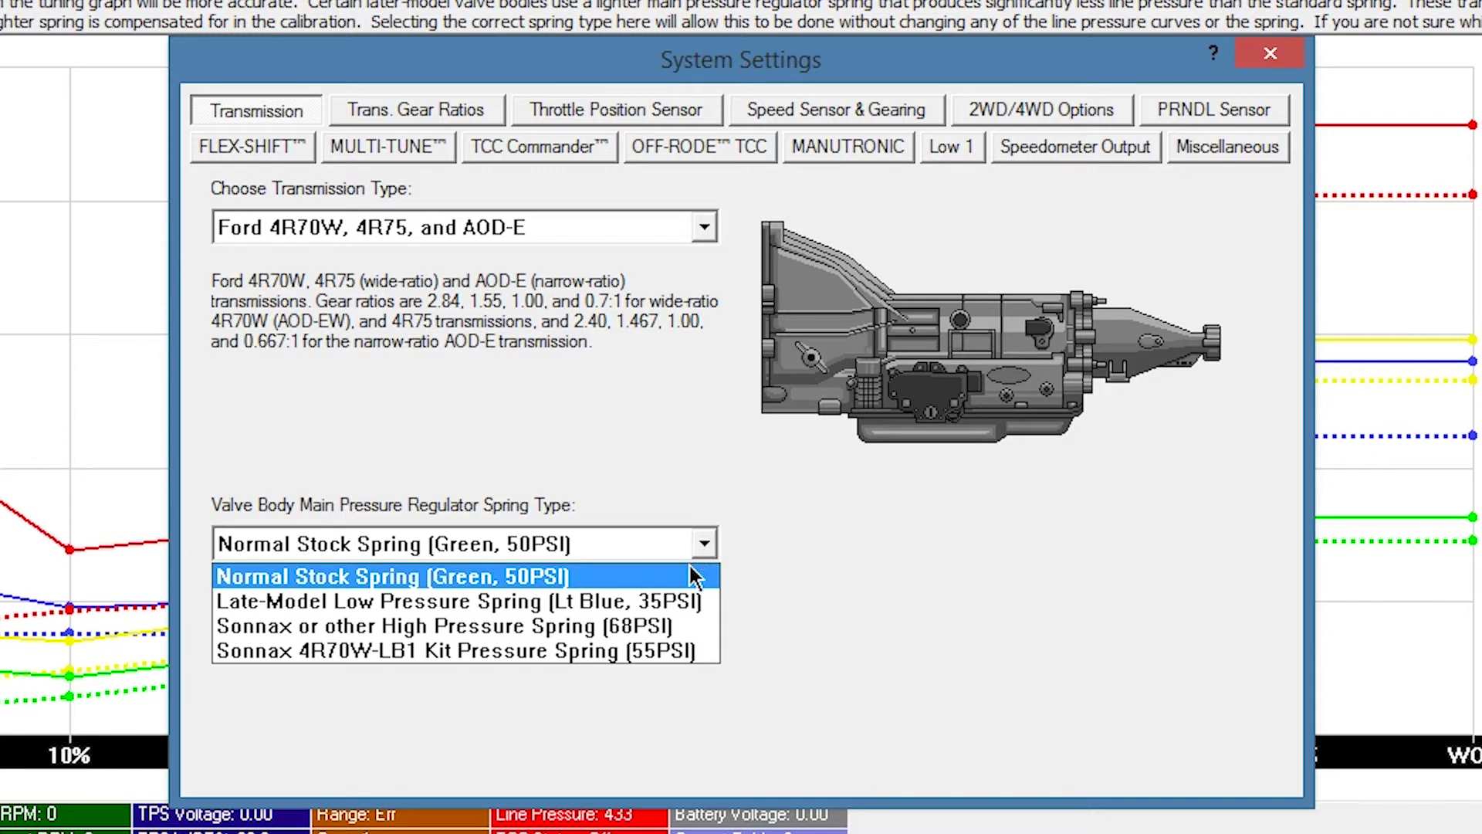
pyautogui.click(697, 583)
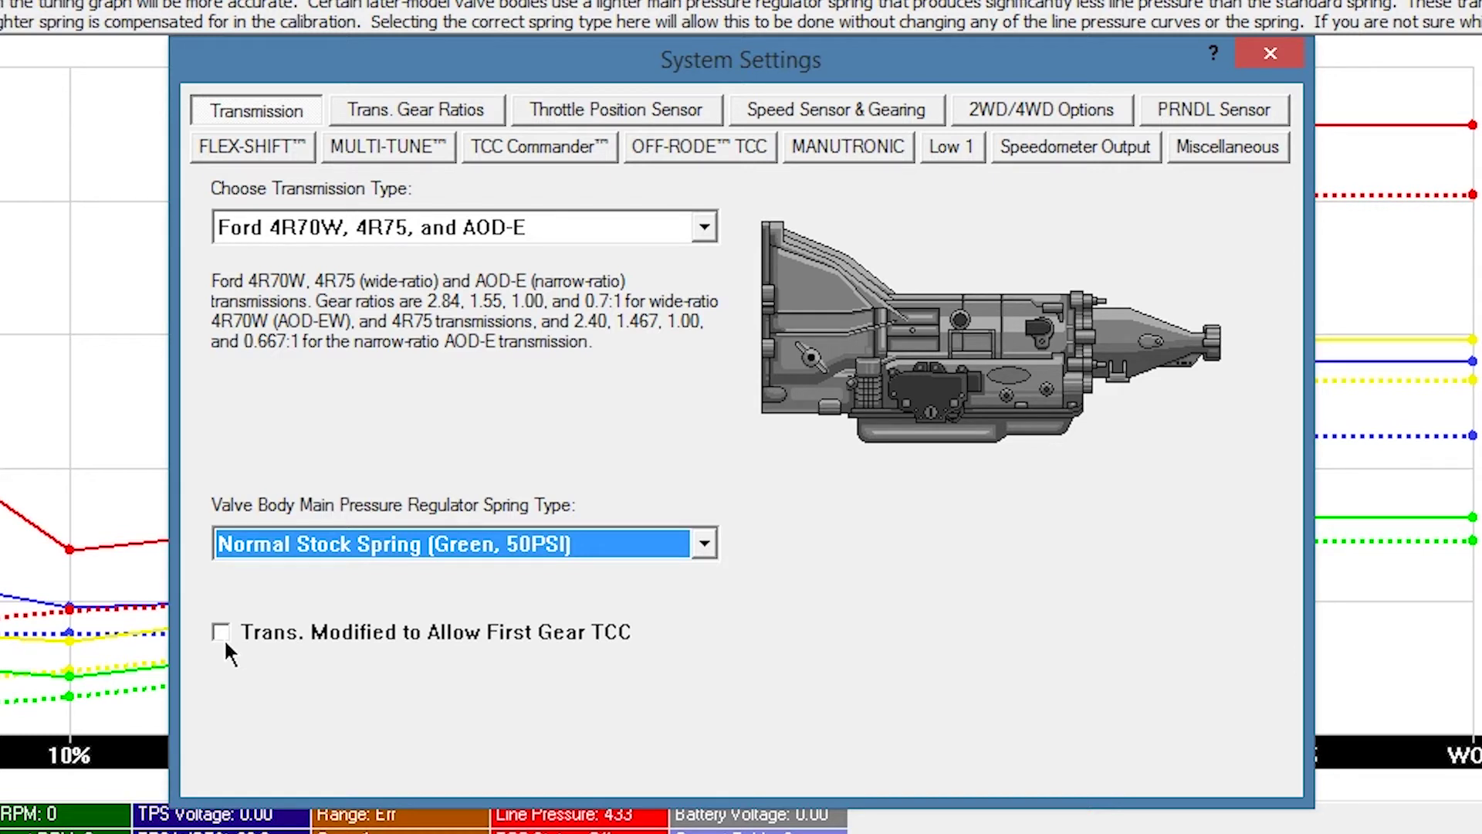
# Step: Keep the Wide Ratio 4R70W/4R75 gear set in the transmission gear ratio settings
pyautogui.click(353, 108)
pyautogui.click(704, 229)
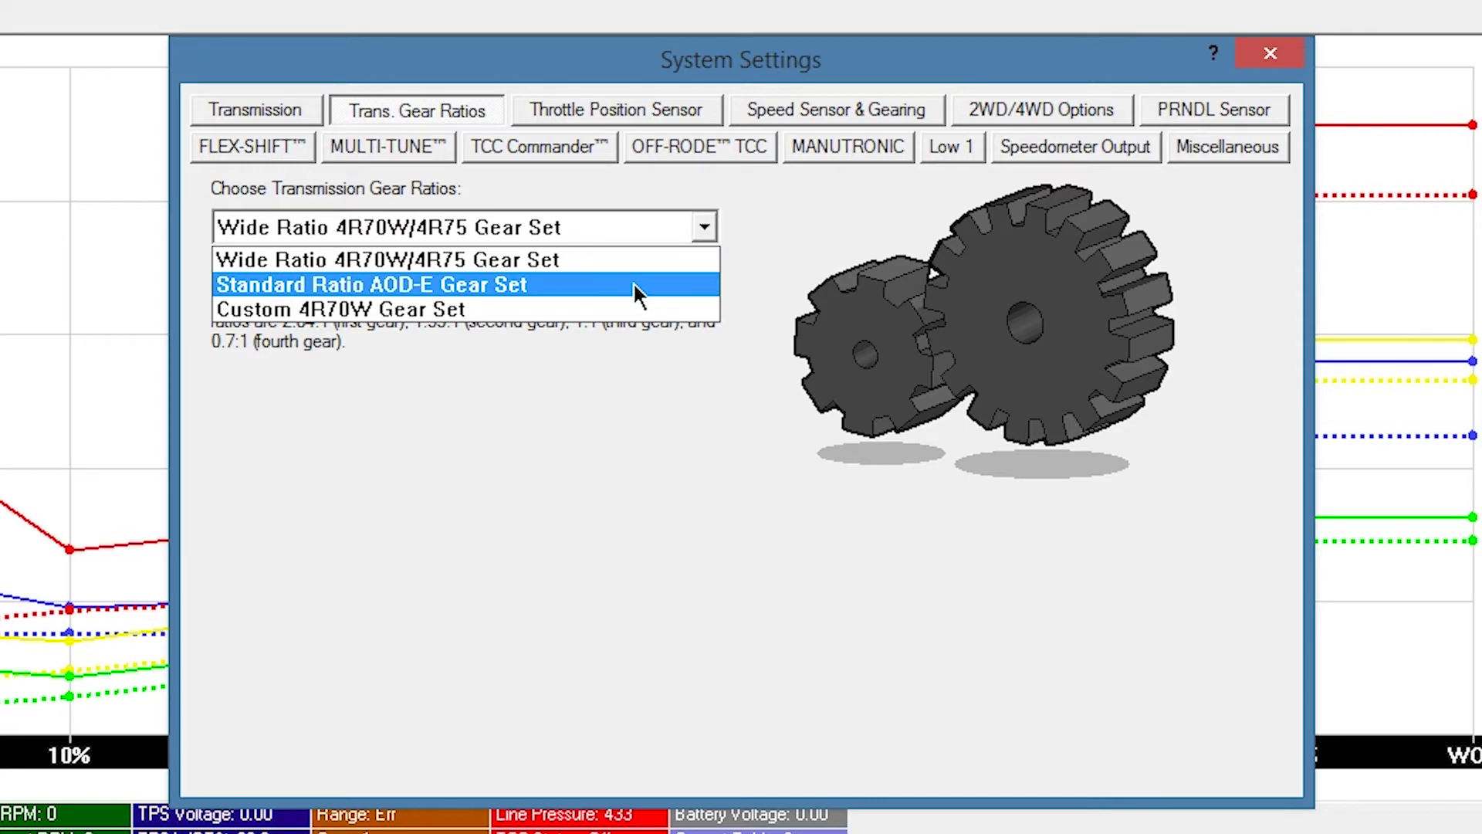
pyautogui.click(631, 262)
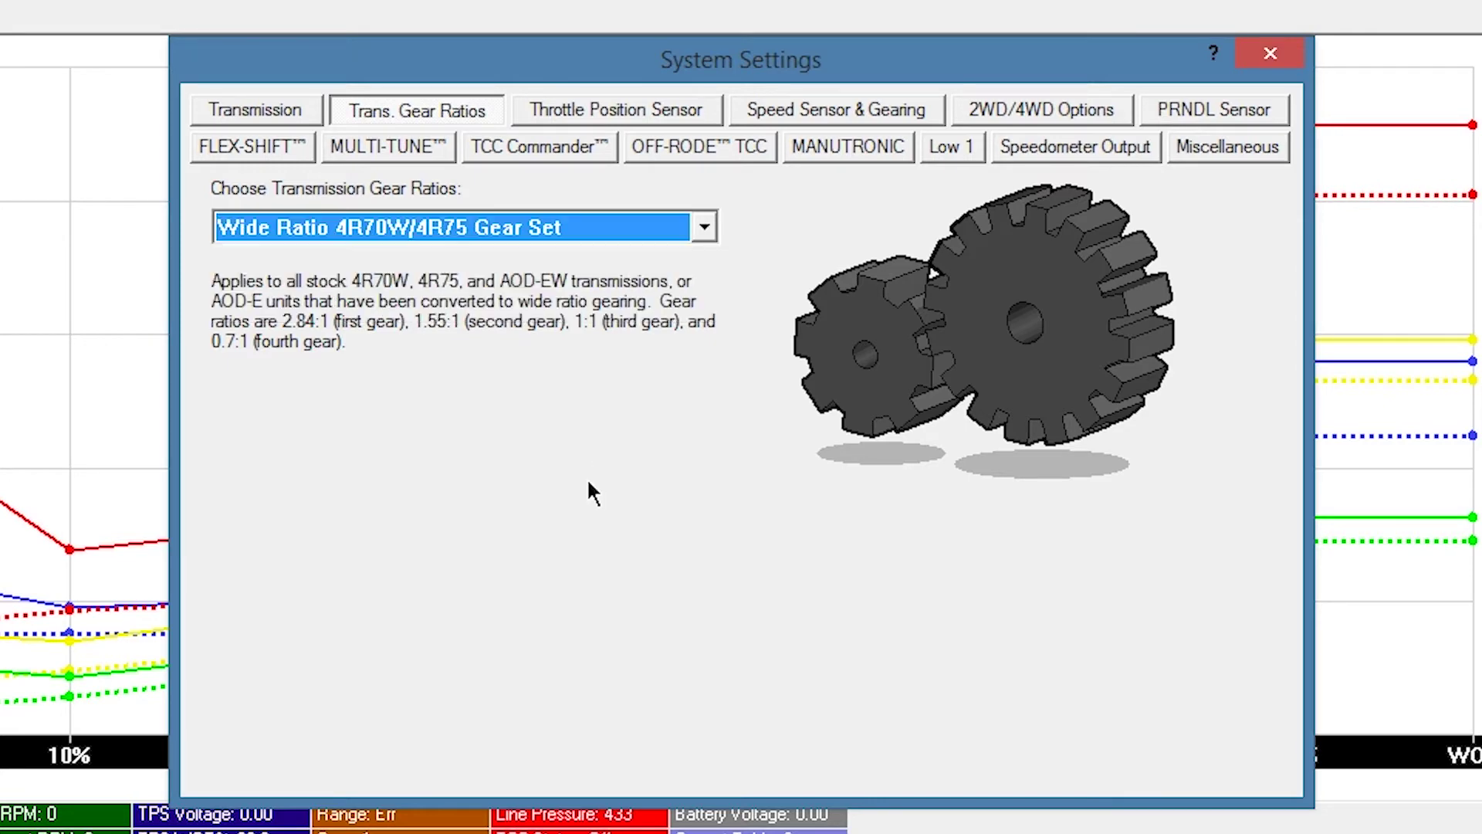
# Step: Keep the 1992-2003 output shaft speed sensor and enable the input shaft turbine speed sensor
pyautogui.click(769, 108)
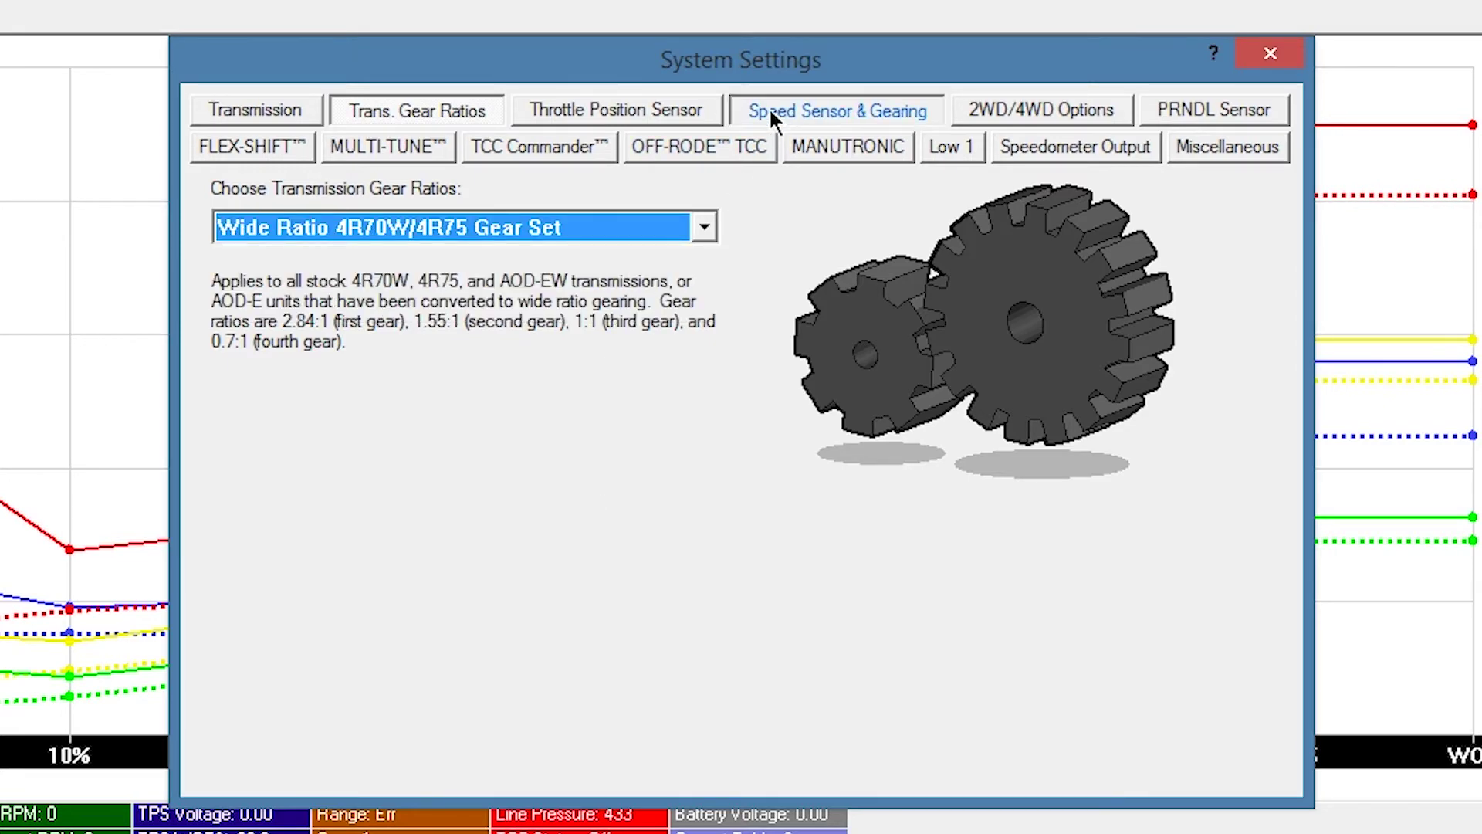
pyautogui.click(703, 227)
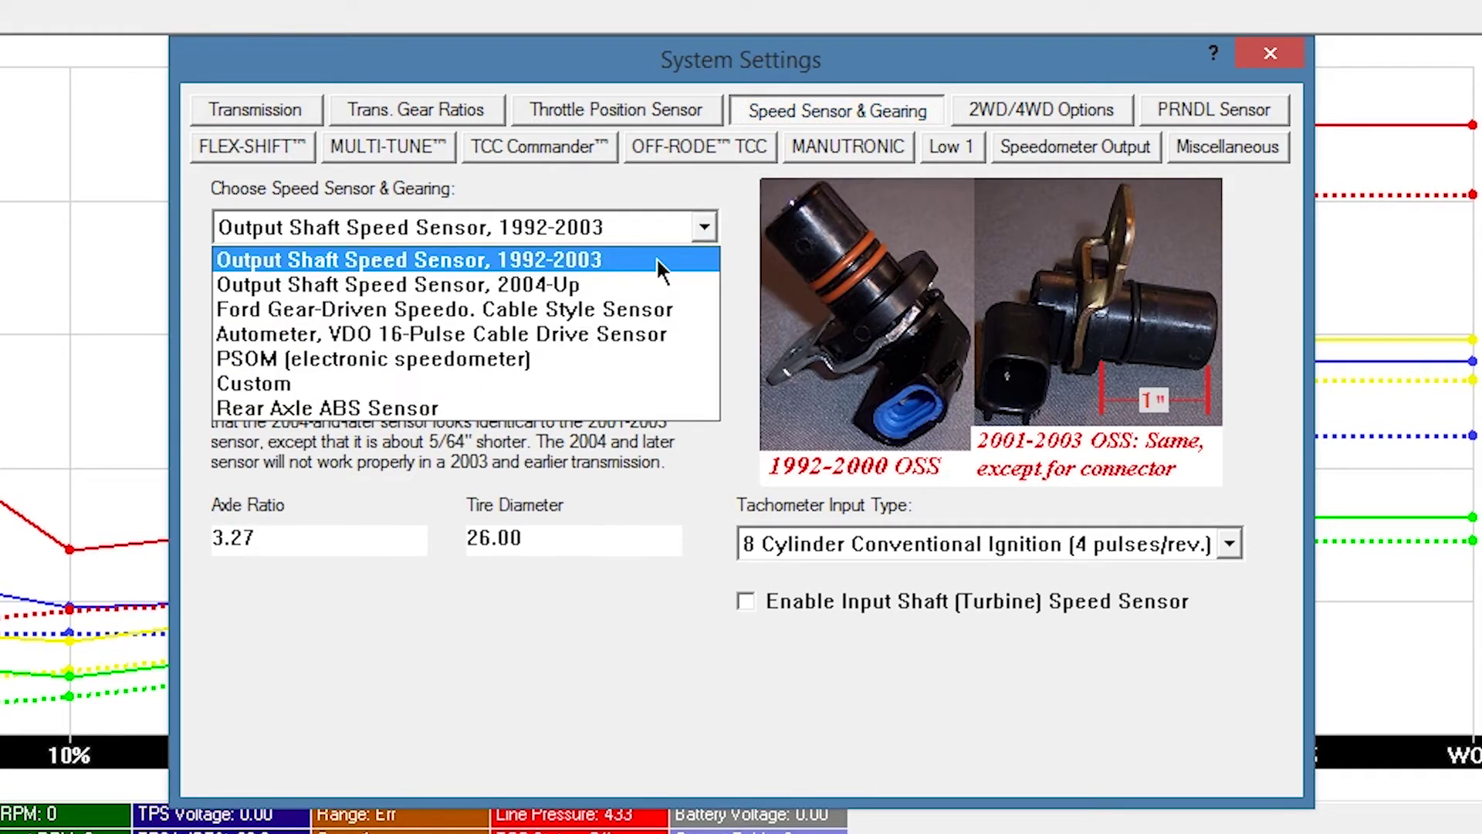
pyautogui.click(650, 274)
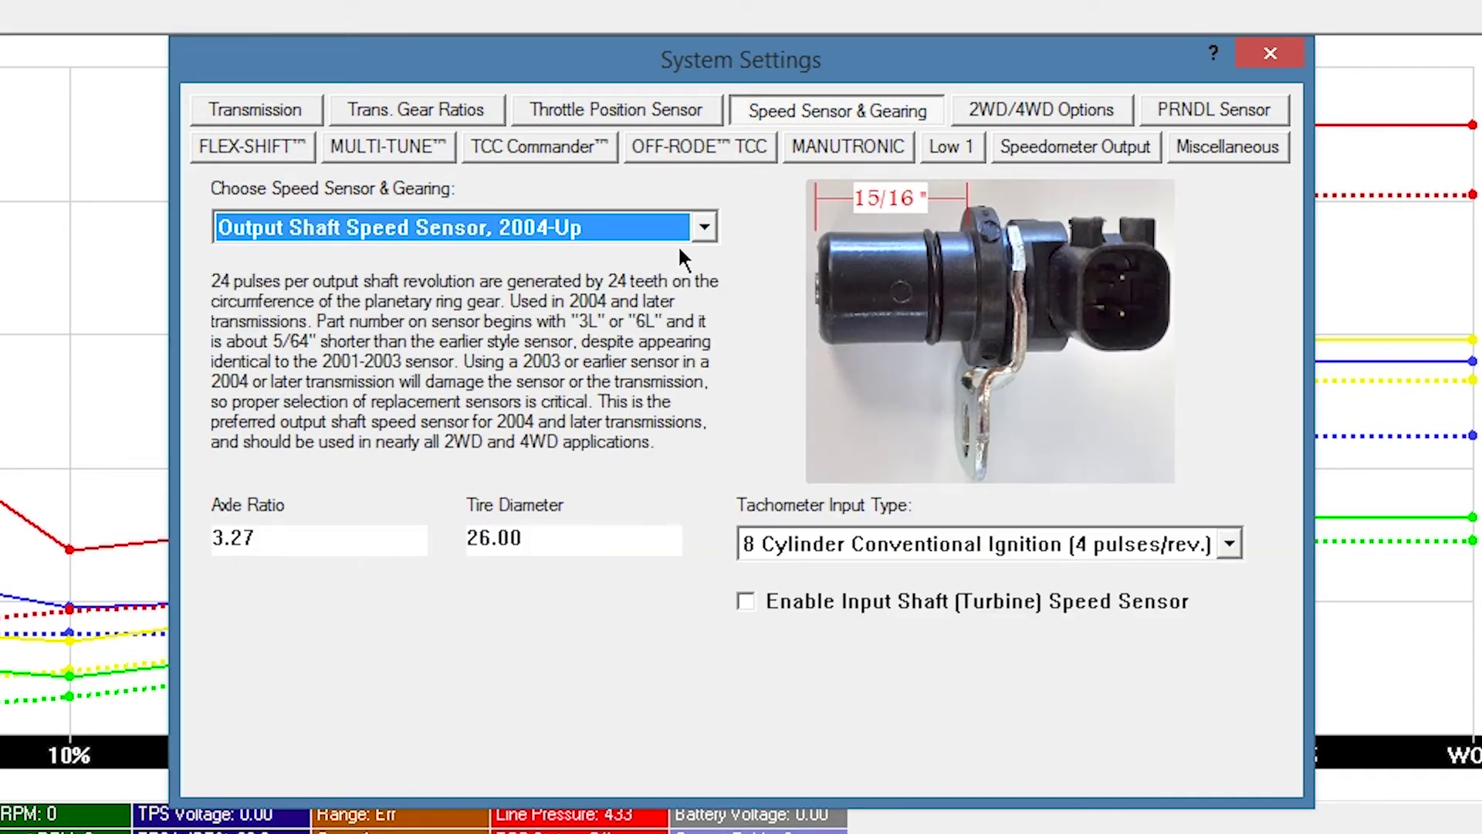
pyautogui.click(694, 226)
pyautogui.click(671, 250)
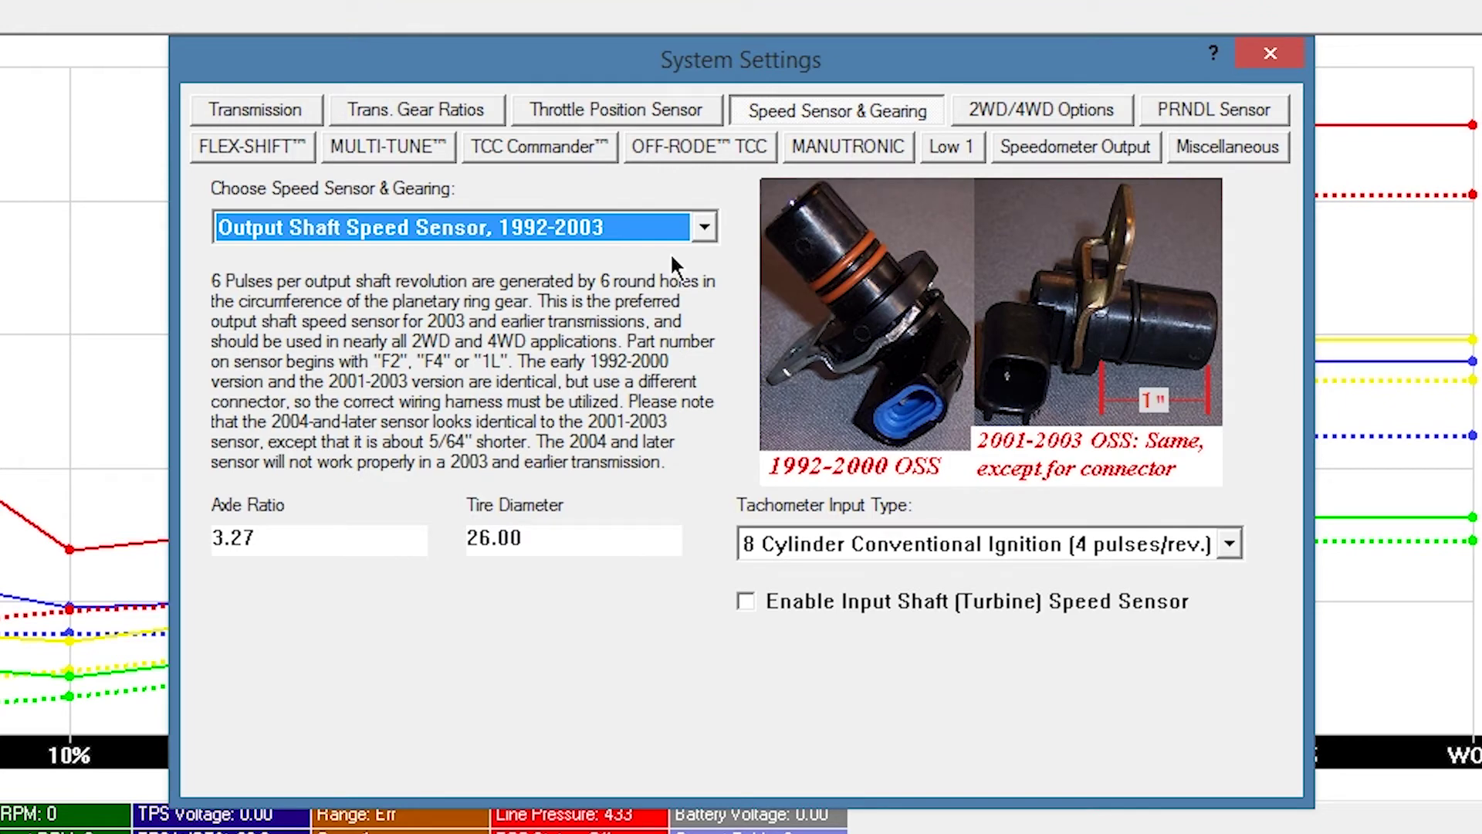
pyautogui.click(745, 605)
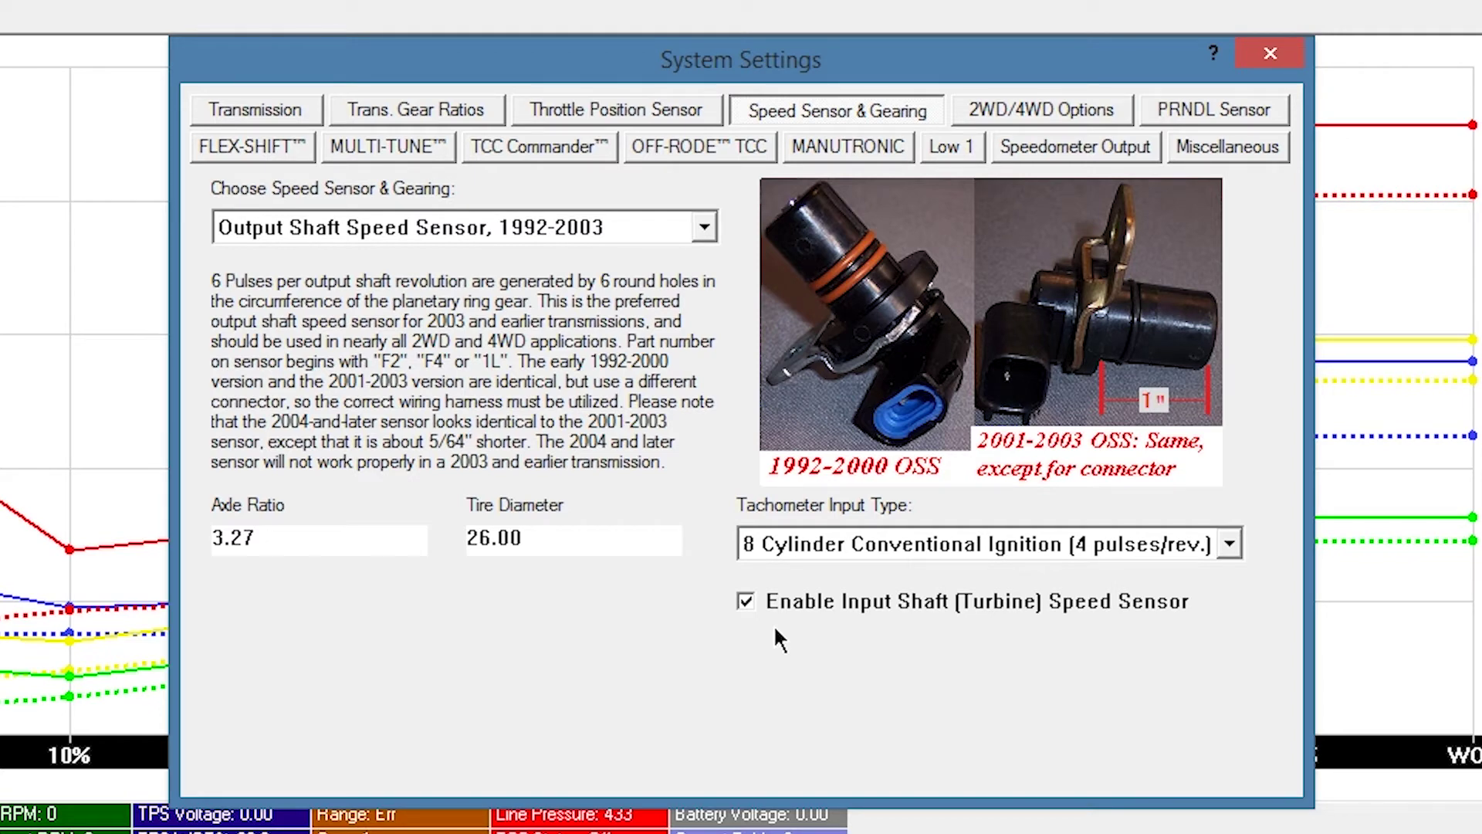
# Step: Review the PRNDL range sensor options, keeping Auto-Detect
pyautogui.click(1270, 108)
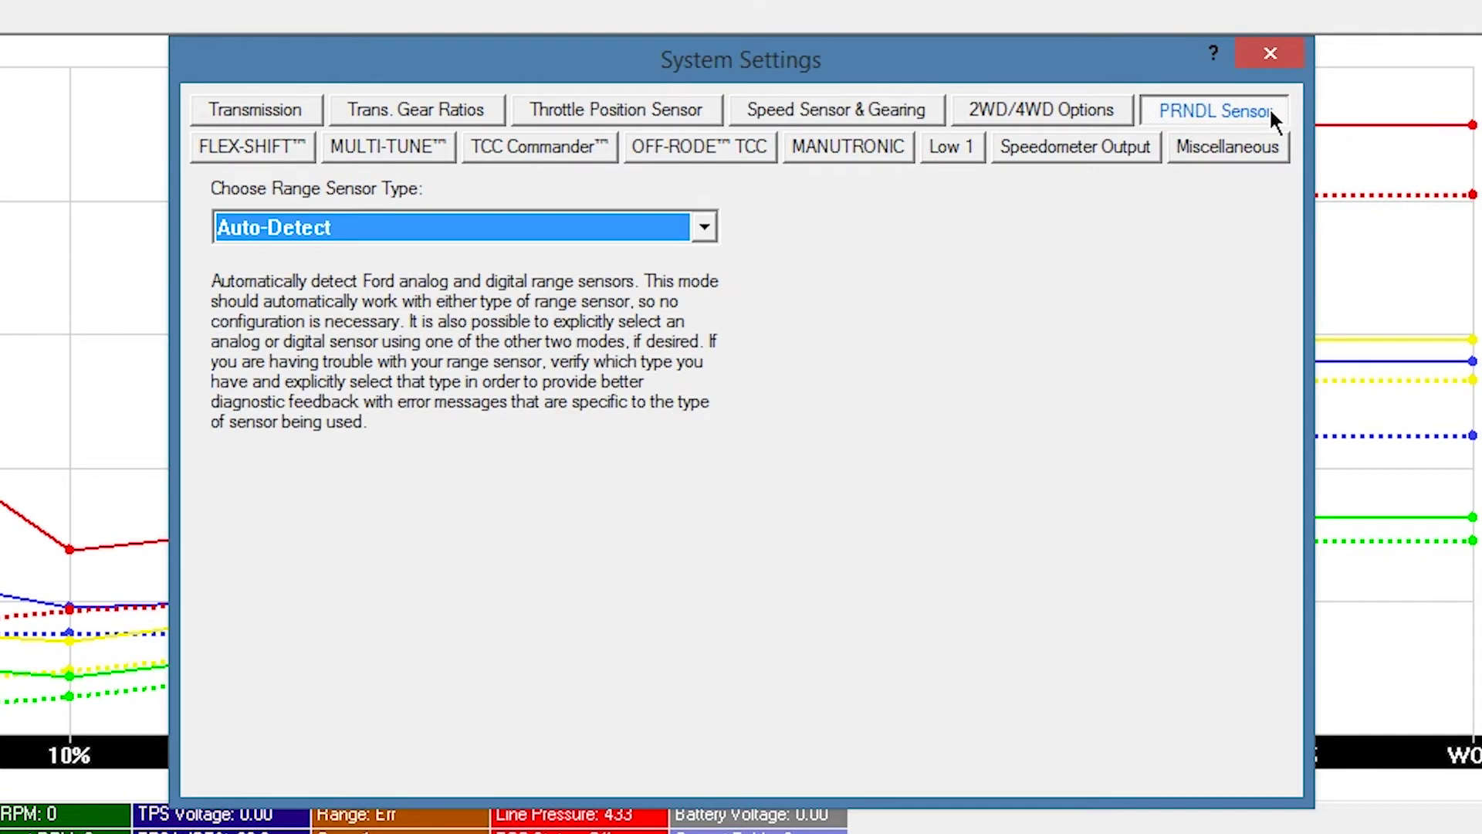
pyautogui.click(704, 229)
# Step: Save the tune under the new name Custom Config.btc
pyautogui.click(1265, 57)
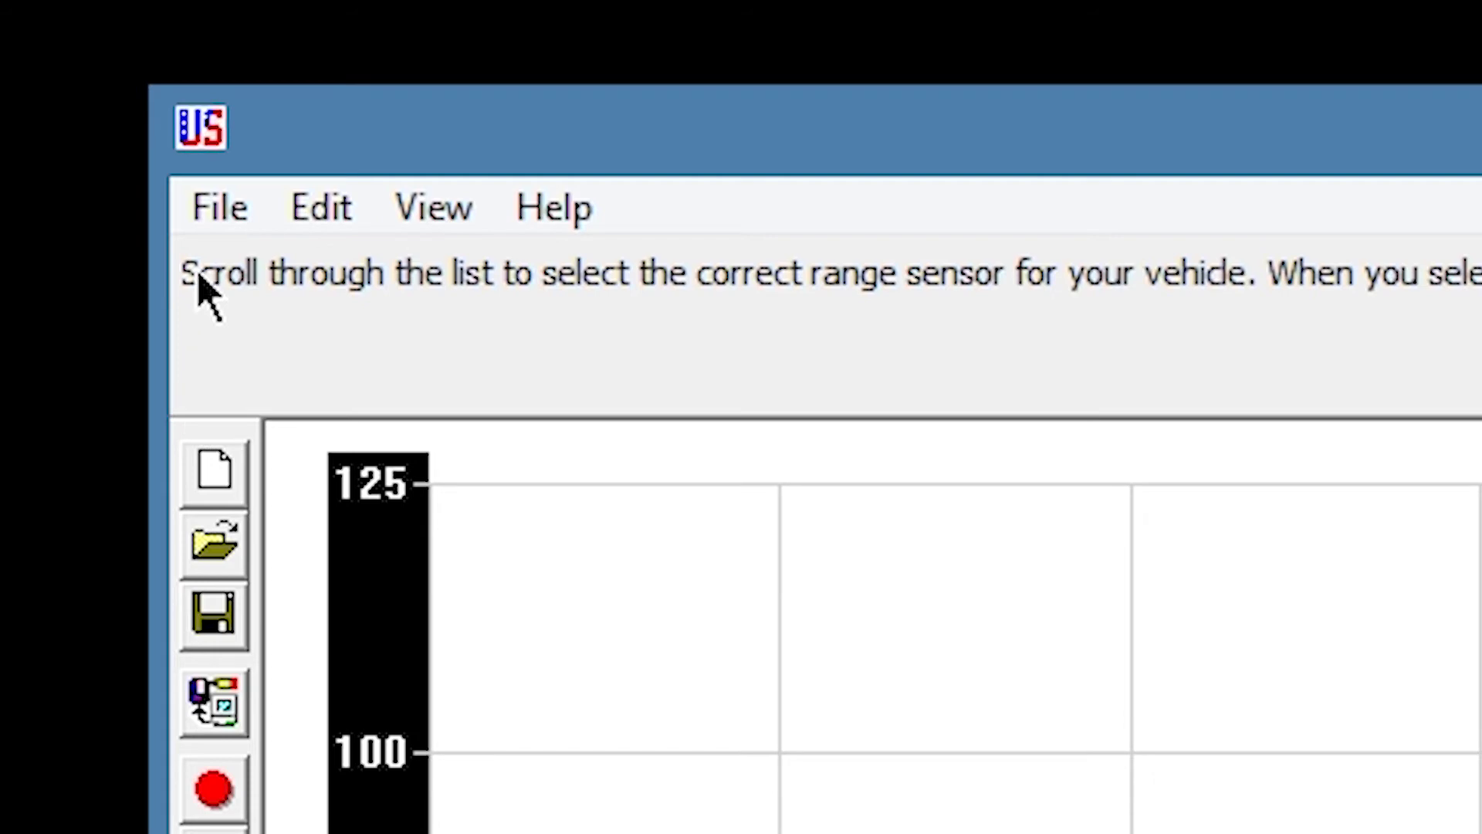
pyautogui.click(215, 206)
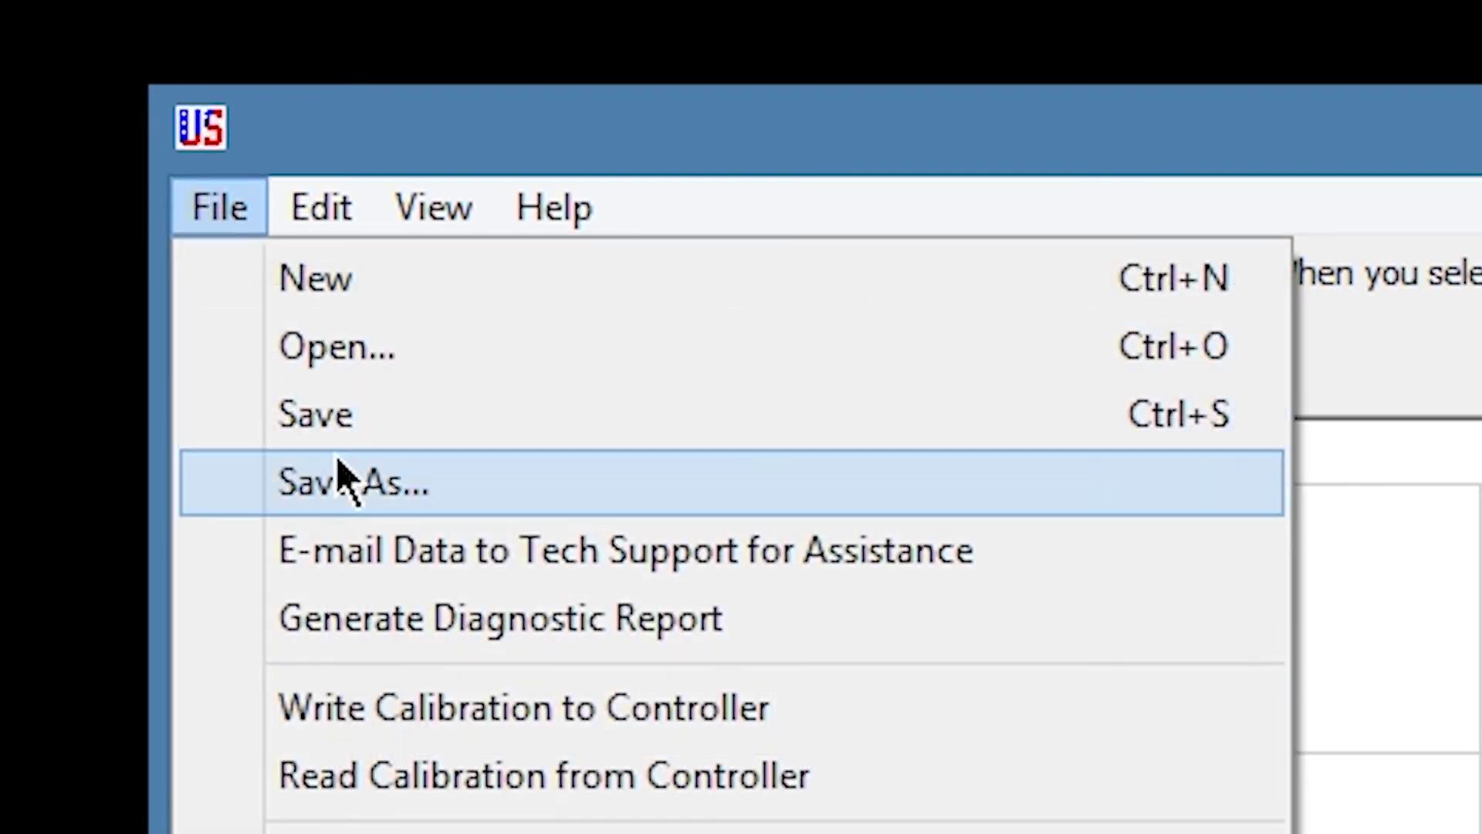
pyautogui.click(340, 484)
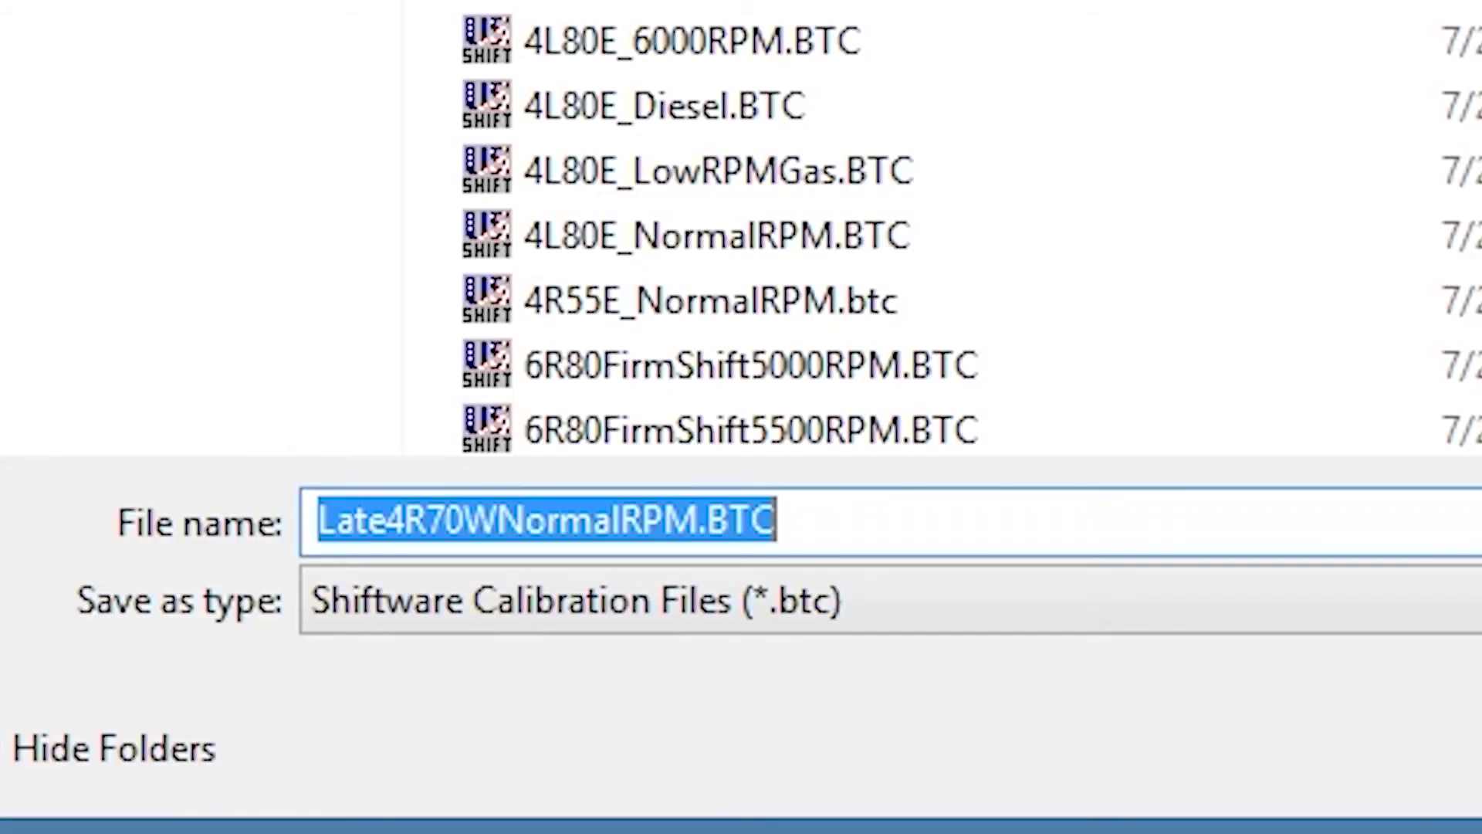
pyautogui.write('Custom ')
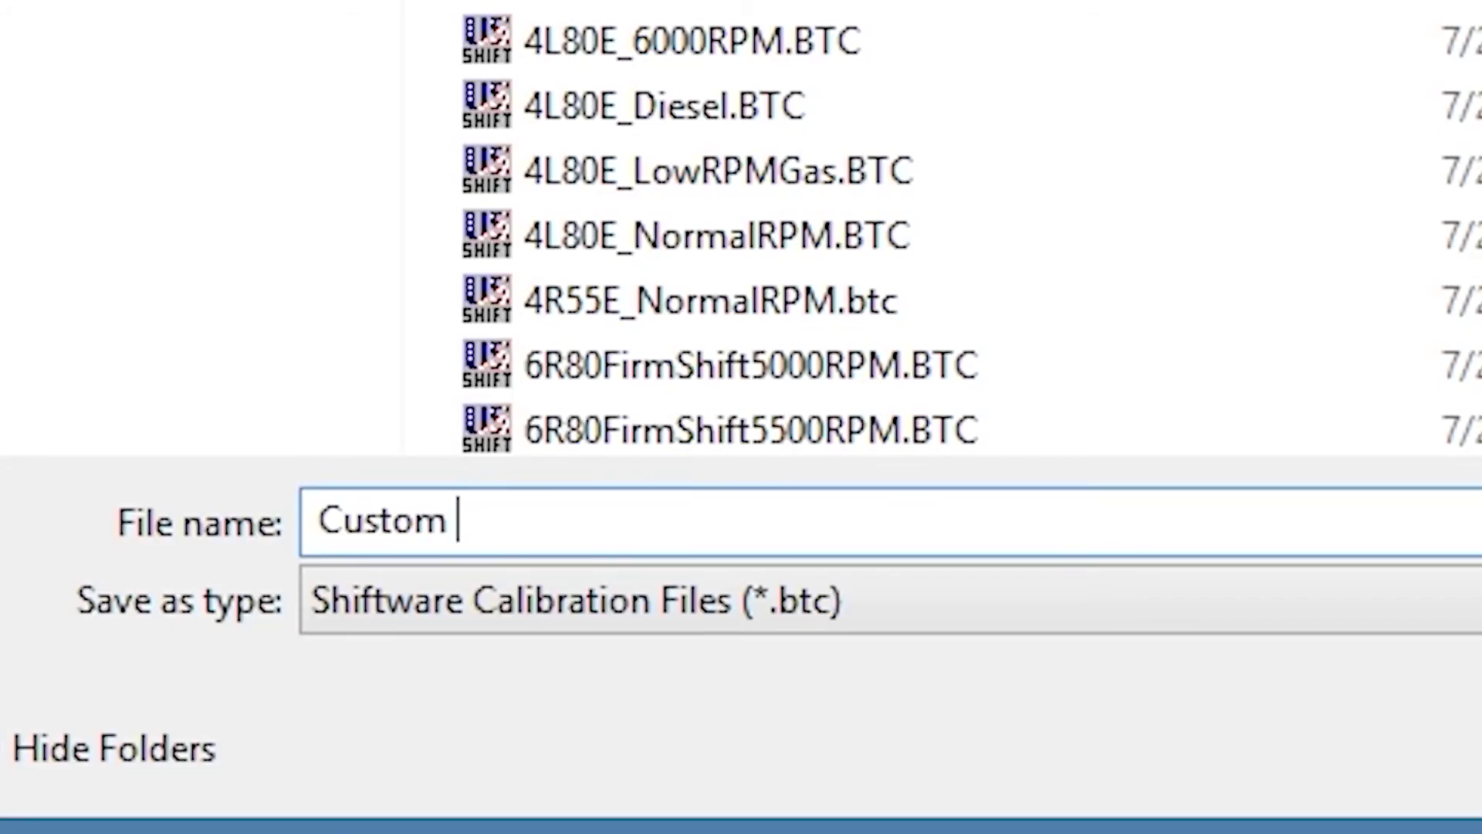
pyautogui.write('Config')
pyautogui.press('Return')
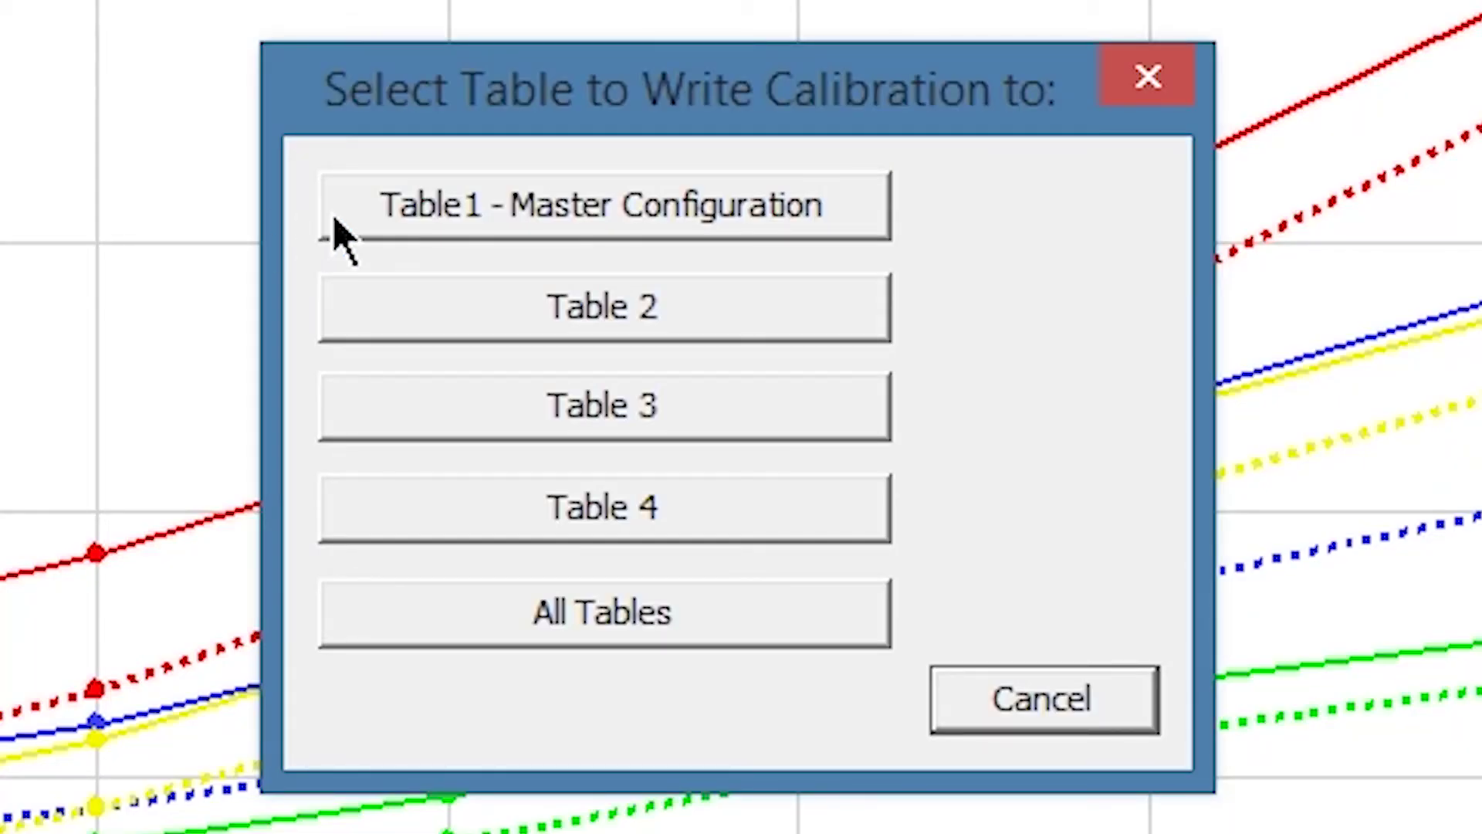
# Step: Write the calibration to the controller's Table1 - Master Configuration
pyautogui.click(331, 223)
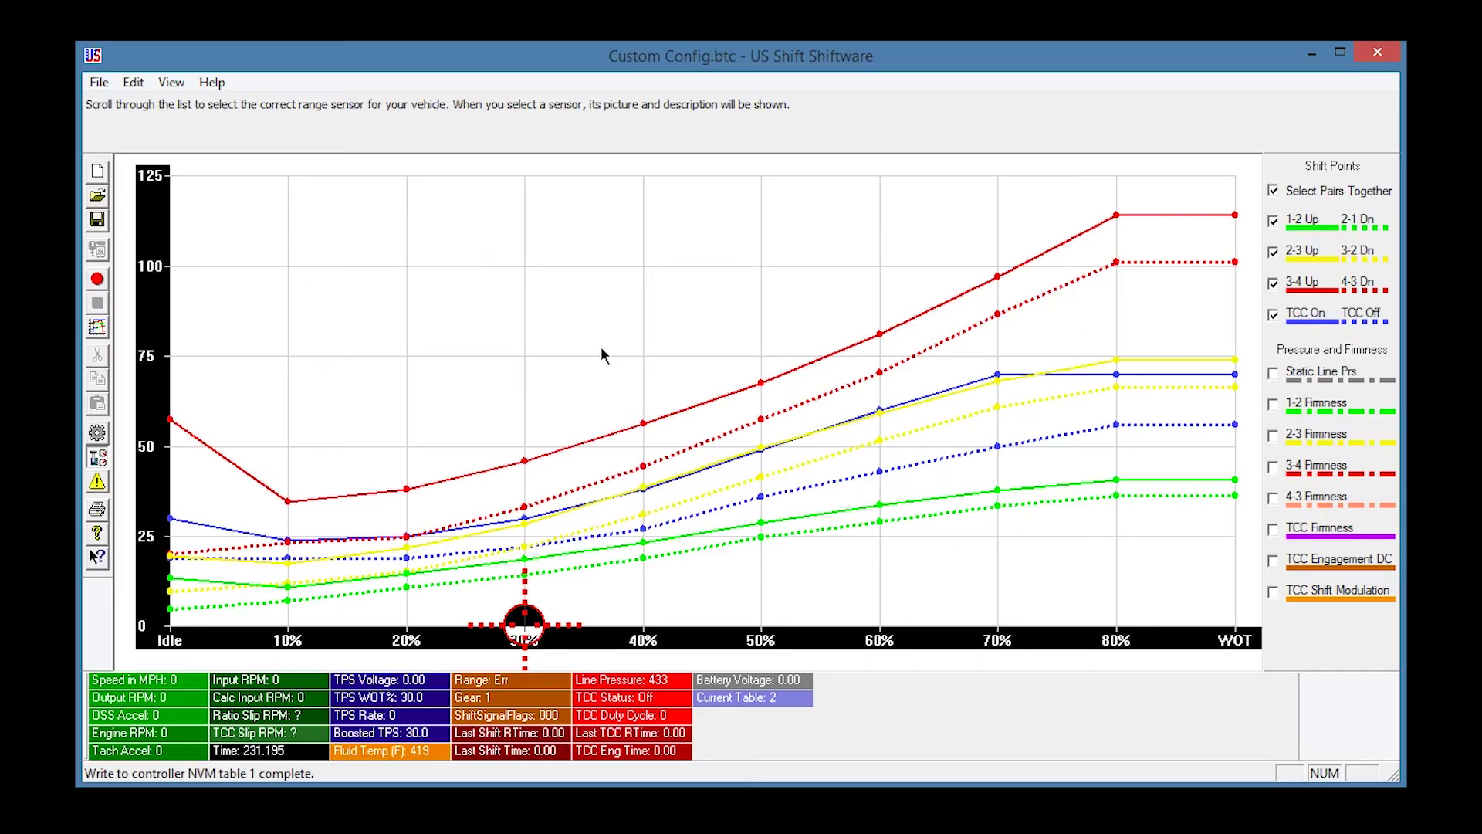